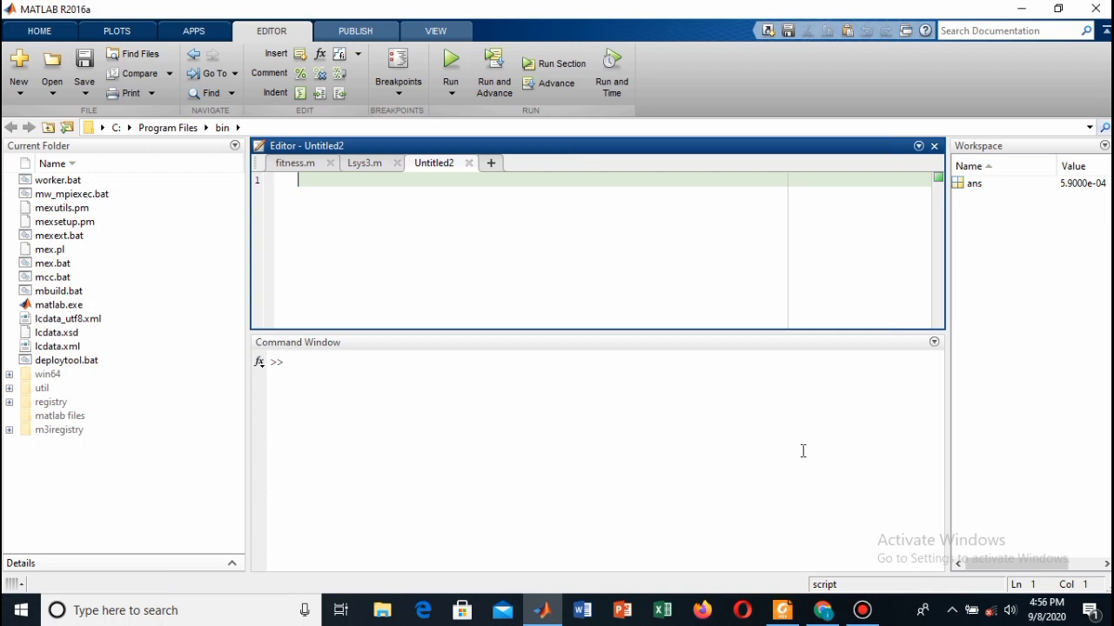
# Run the Untitled2 script so the Workspace holds A, B and x ≈ 1.0e-05 × [-0.9736; 0; 0.9736].
pyautogui.click(862, 612)
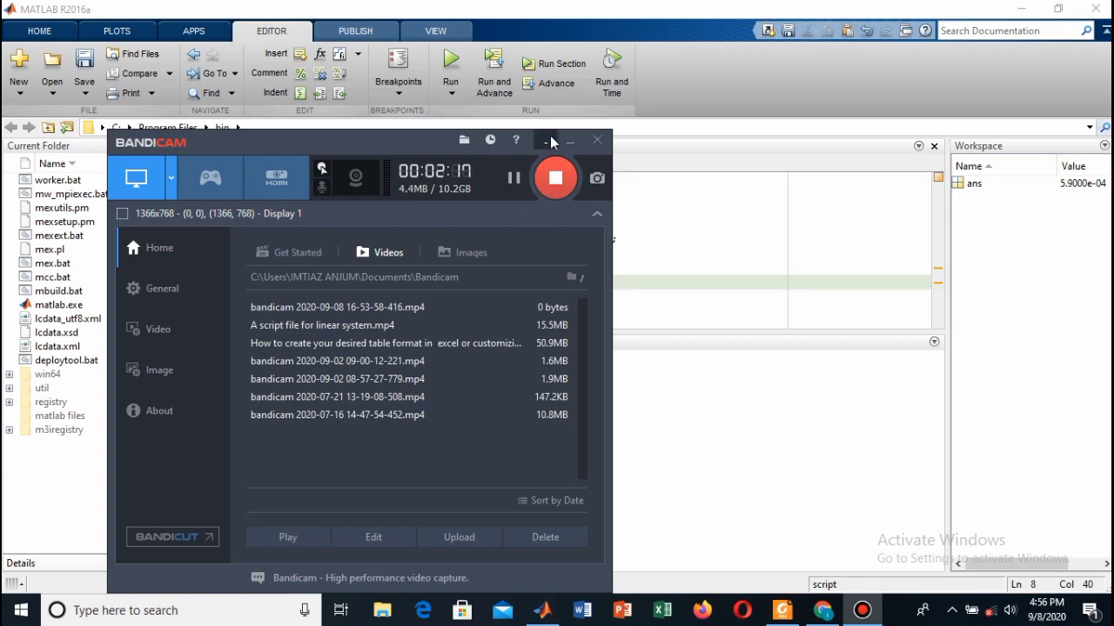
pyautogui.click(569, 142)
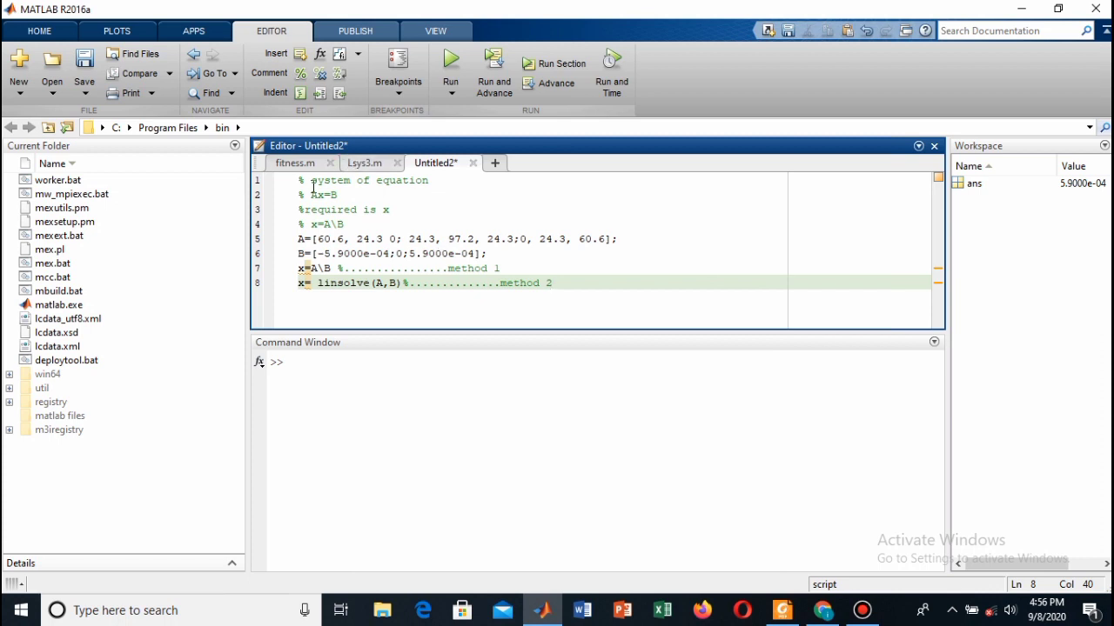
pyautogui.hotkey('ctrl', 'Return')
pyautogui.write('3')
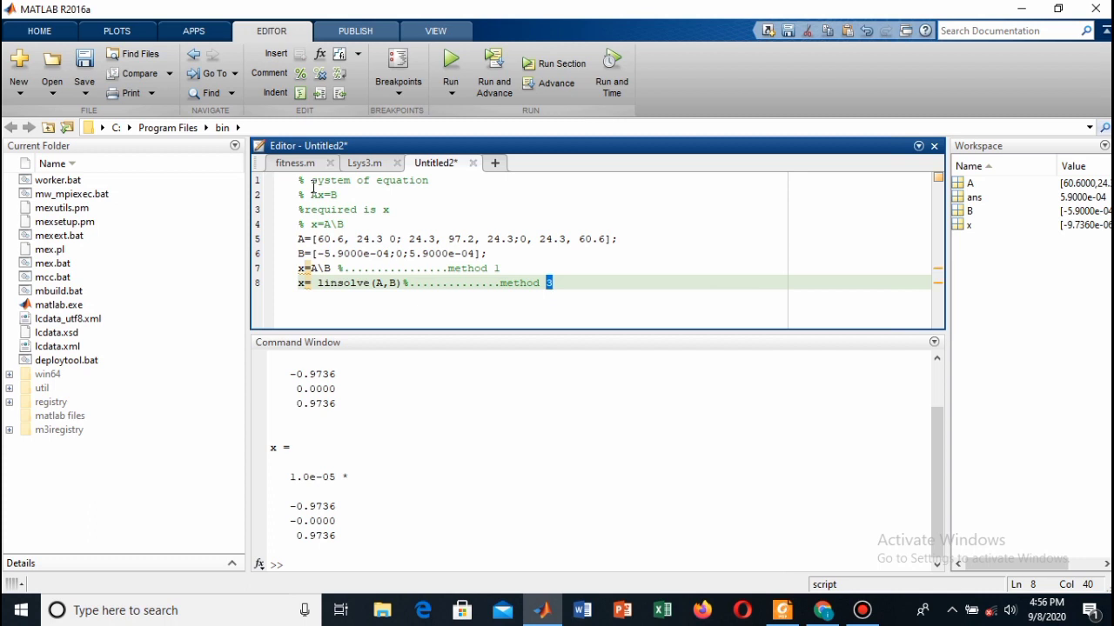
pyautogui.click(348, 195)
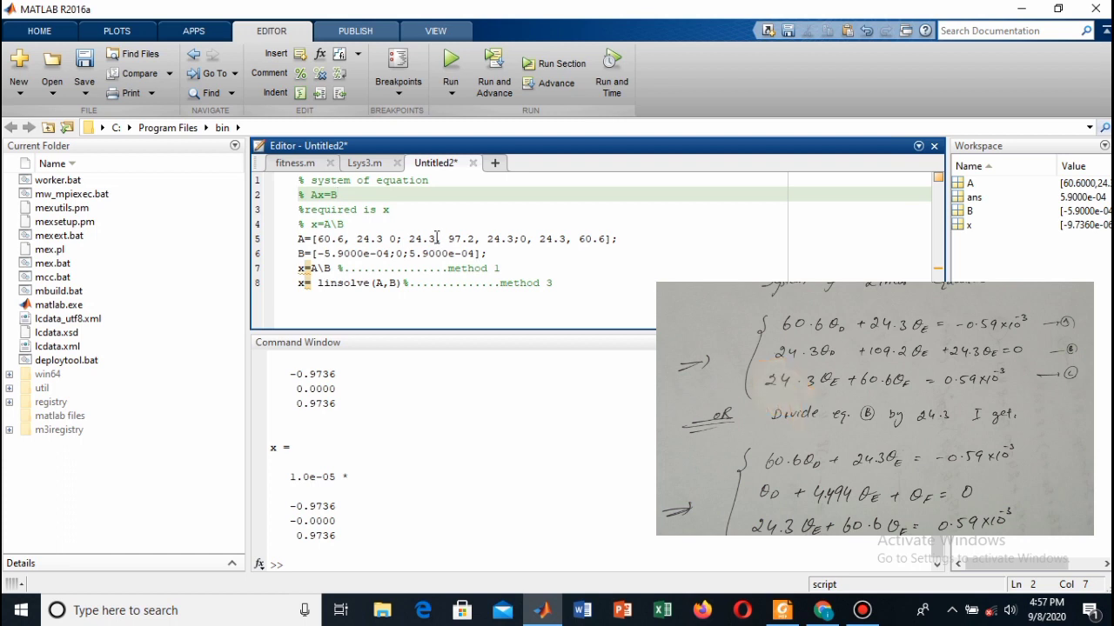
# Replace A's second row 24.3, 97.2, 24.3 on line 5 with 1, 4.494, 1.
pyautogui.click(436, 238)
pyautogui.press('BackSpace')
pyautogui.press('BackSpace')
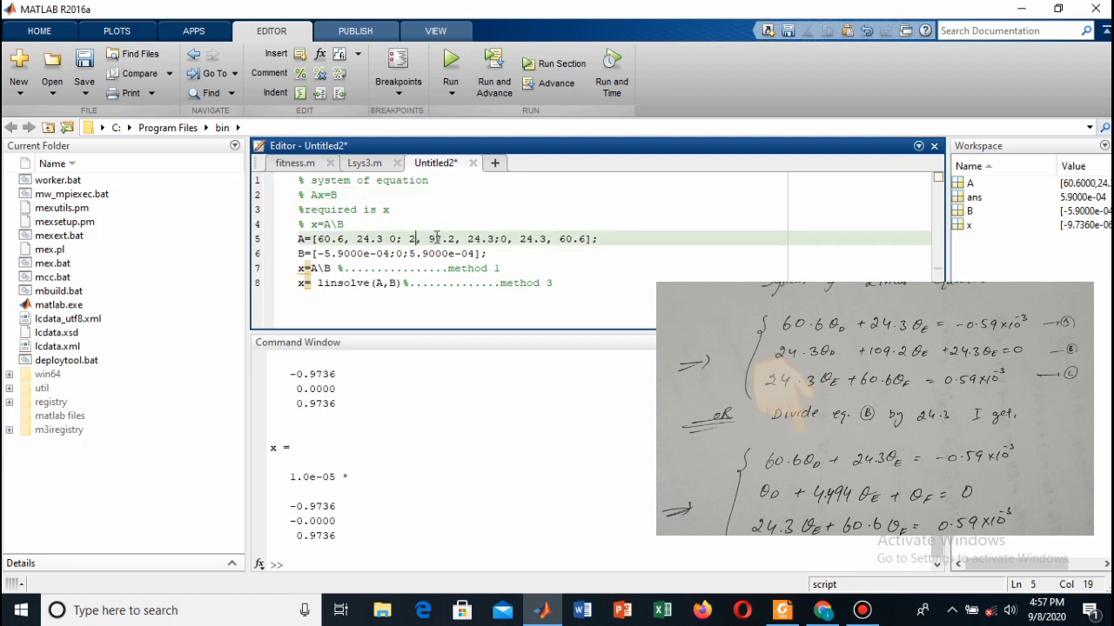
pyautogui.press('BackSpace')
pyautogui.write('1')
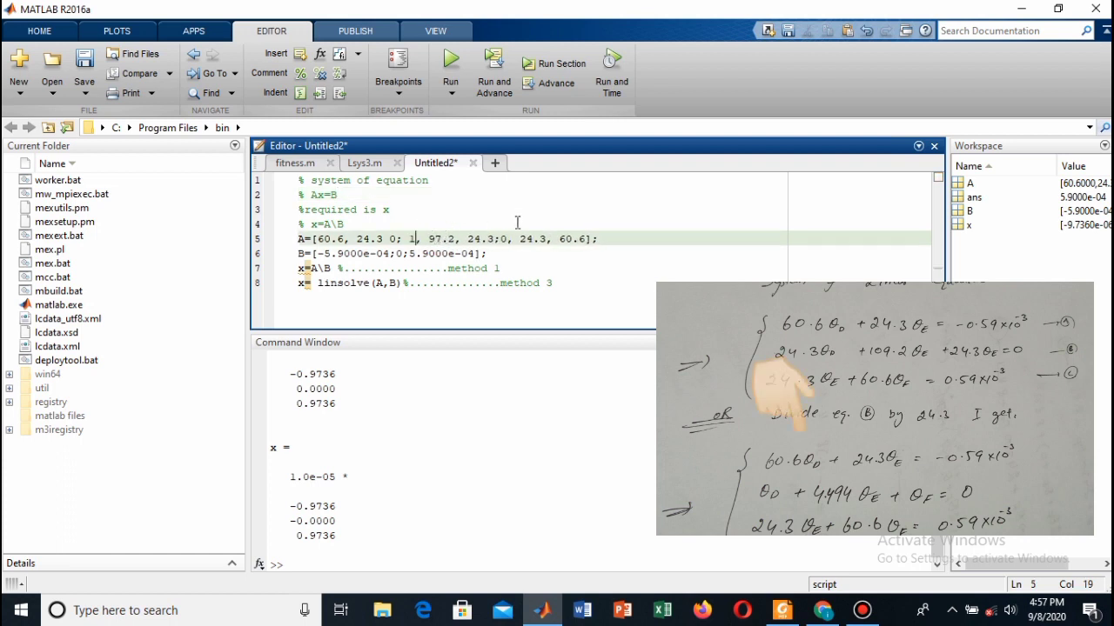
pyautogui.click(494, 239)
pyautogui.press('BackSpace')
pyautogui.press('BackSpace')
pyautogui.press('BackSpace')
pyautogui.press('BackSpace')
pyautogui.write('1')
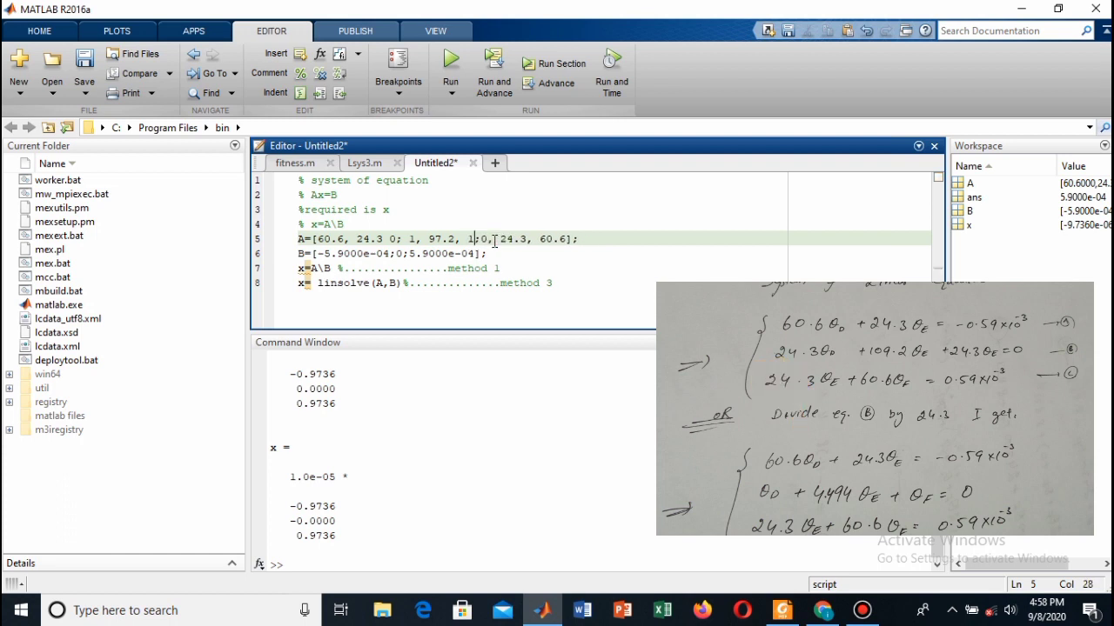
pyautogui.click(456, 239)
pyautogui.press('BackSpace')
pyautogui.press('BackSpace')
pyautogui.press('BackSpace')
pyautogui.press('BackSpace')
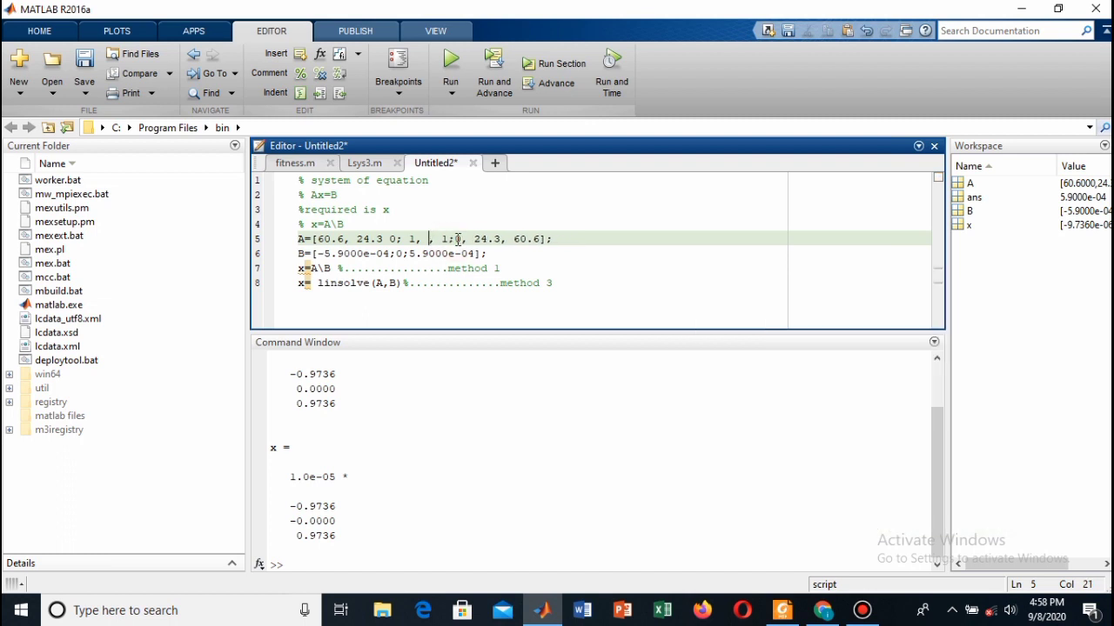
pyautogui.write('4')
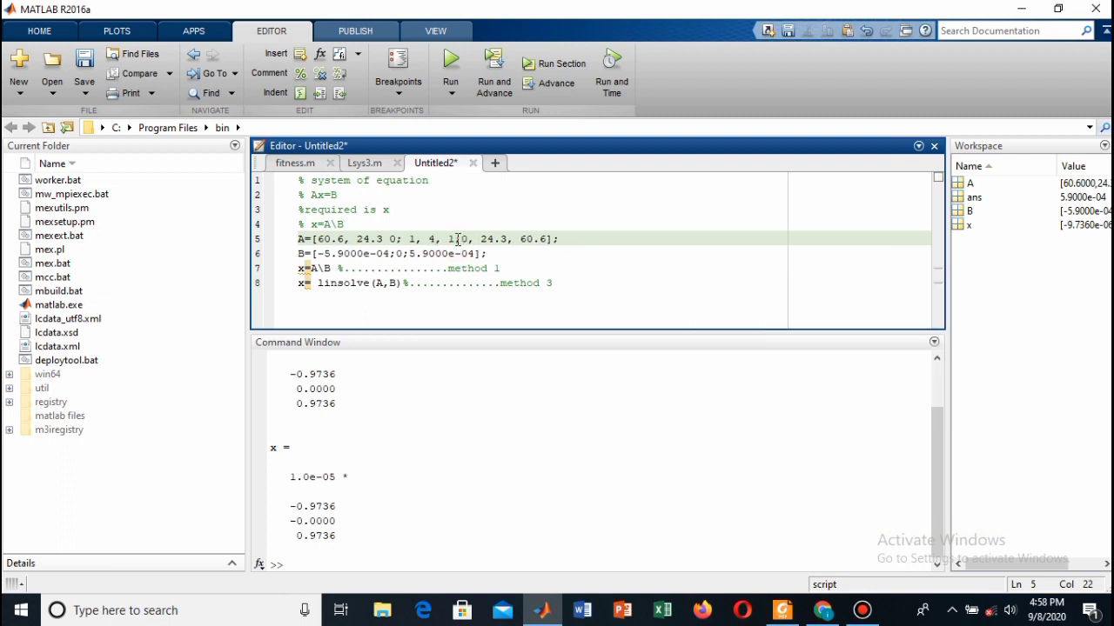
pyautogui.write('.')
pyautogui.write('494')
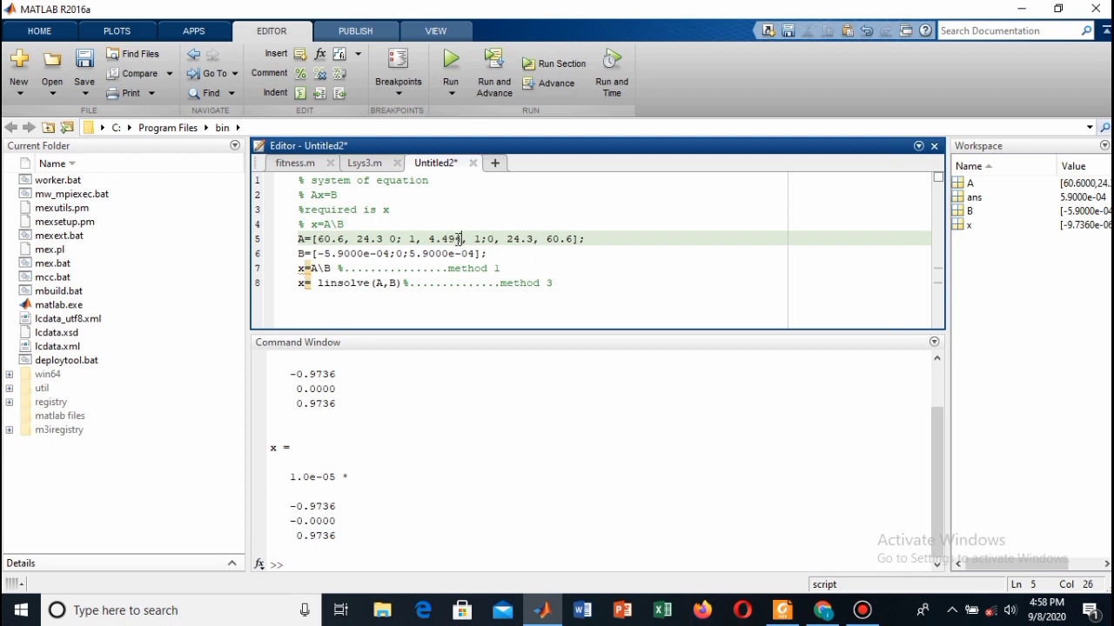
pyautogui.click(509, 238)
# End the linsolve(A,B) line with a semicolon and clear the Command Window with clc.
pyautogui.click(402, 285)
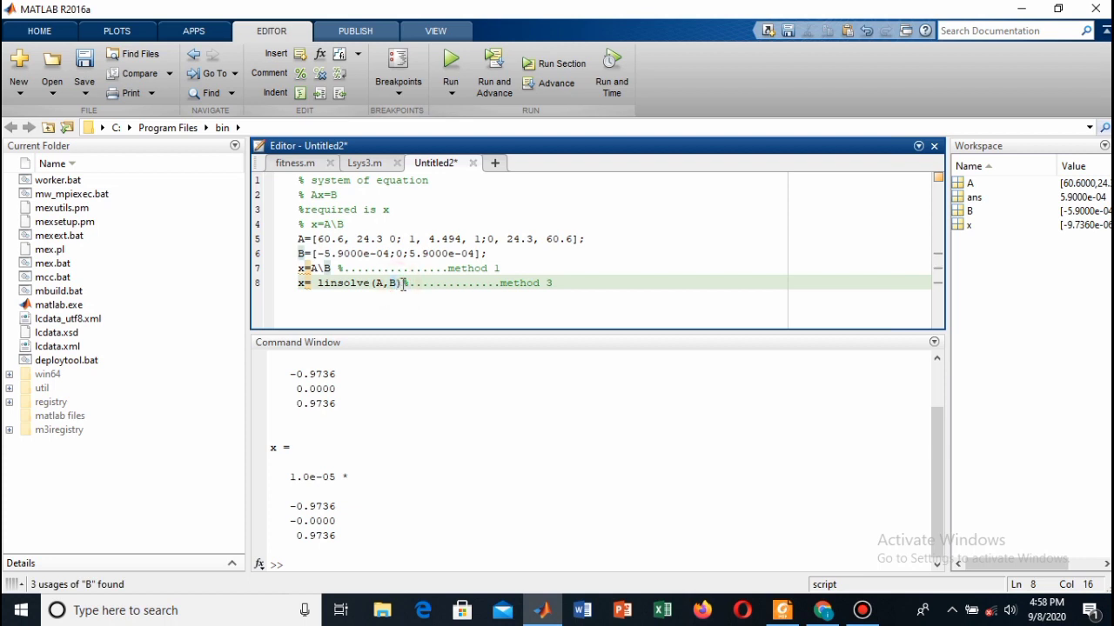
pyautogui.press('Right')
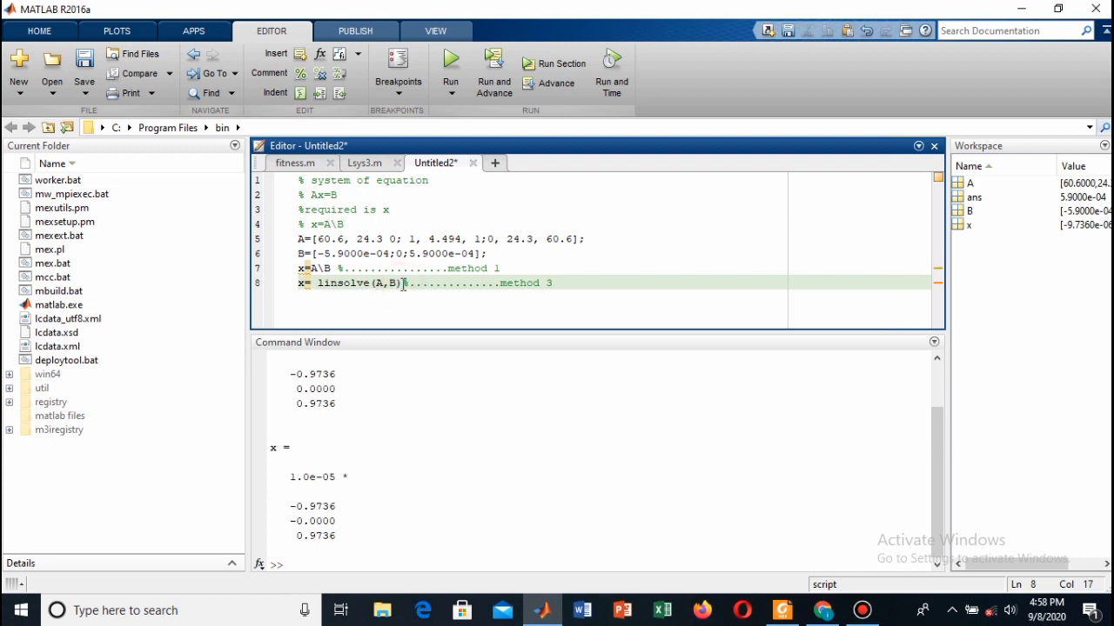
pyautogui.write(';')
pyautogui.click(366, 537)
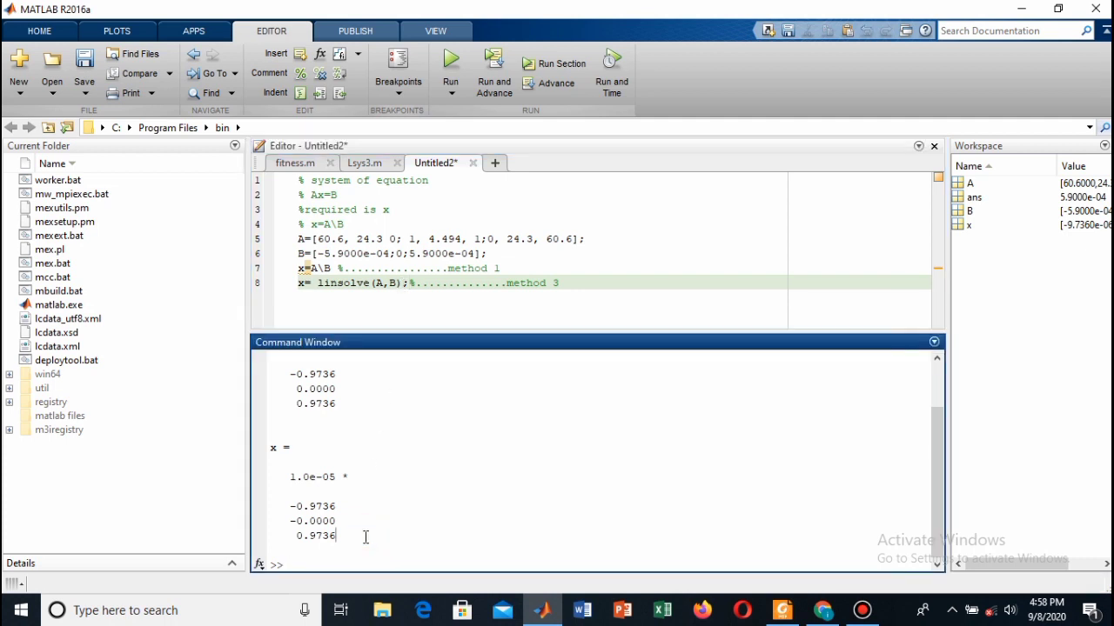
pyautogui.write('clc')
pyautogui.press('Return')
pyautogui.click(357, 277)
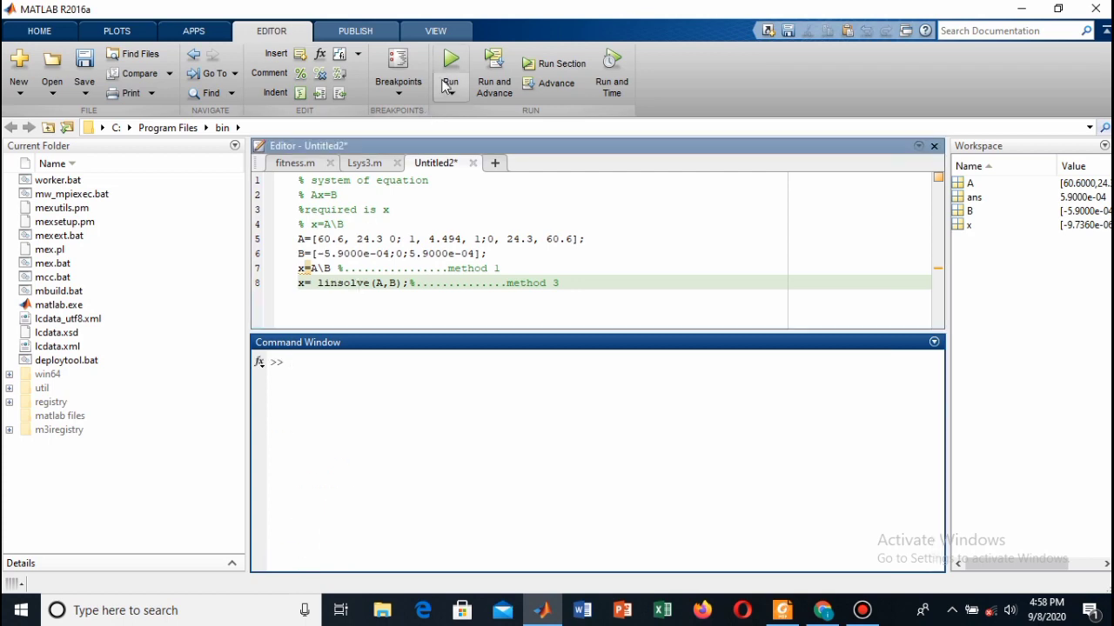
# Save the script as system3.m in Desktop > youtube > matlab files for youtube tutorials.
pyautogui.click(452, 63)
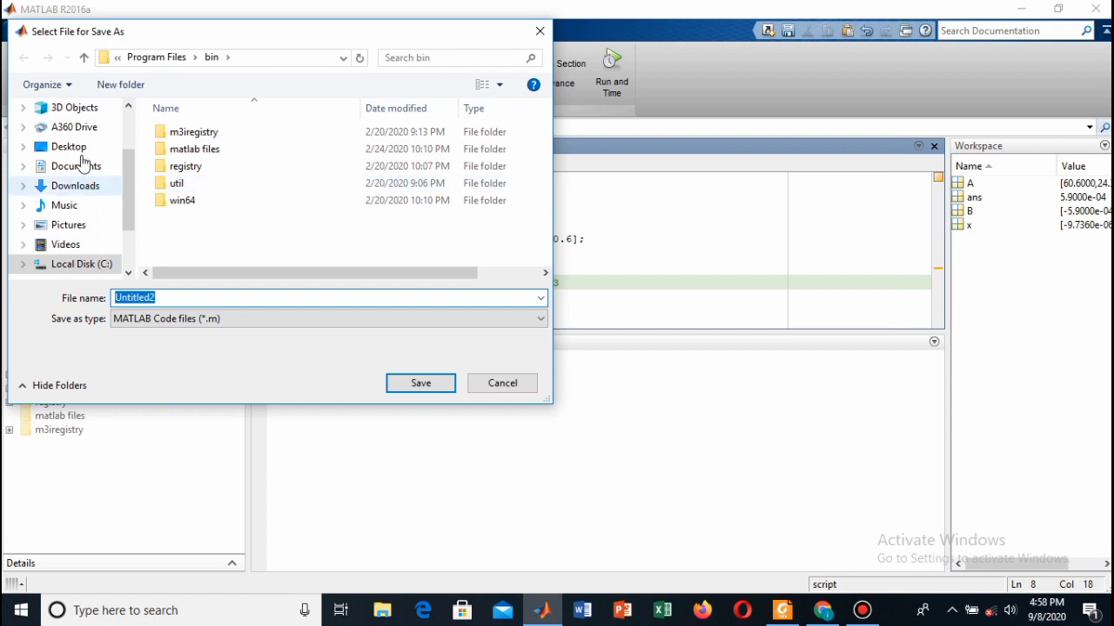
pyautogui.click(73, 146)
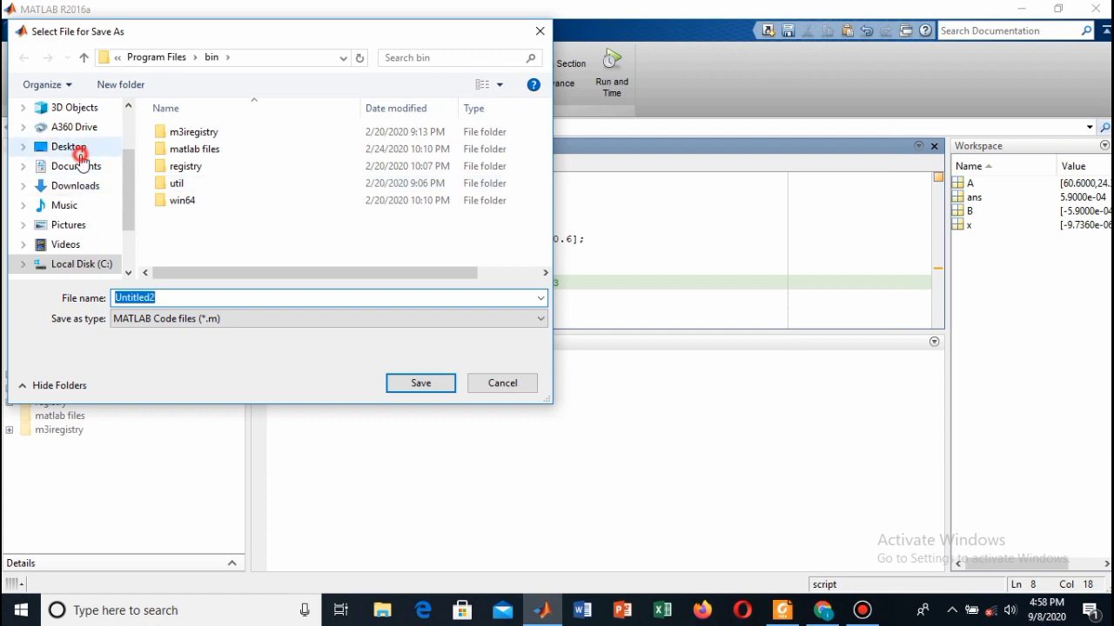
pyautogui.scroll(-1, 366, 200)
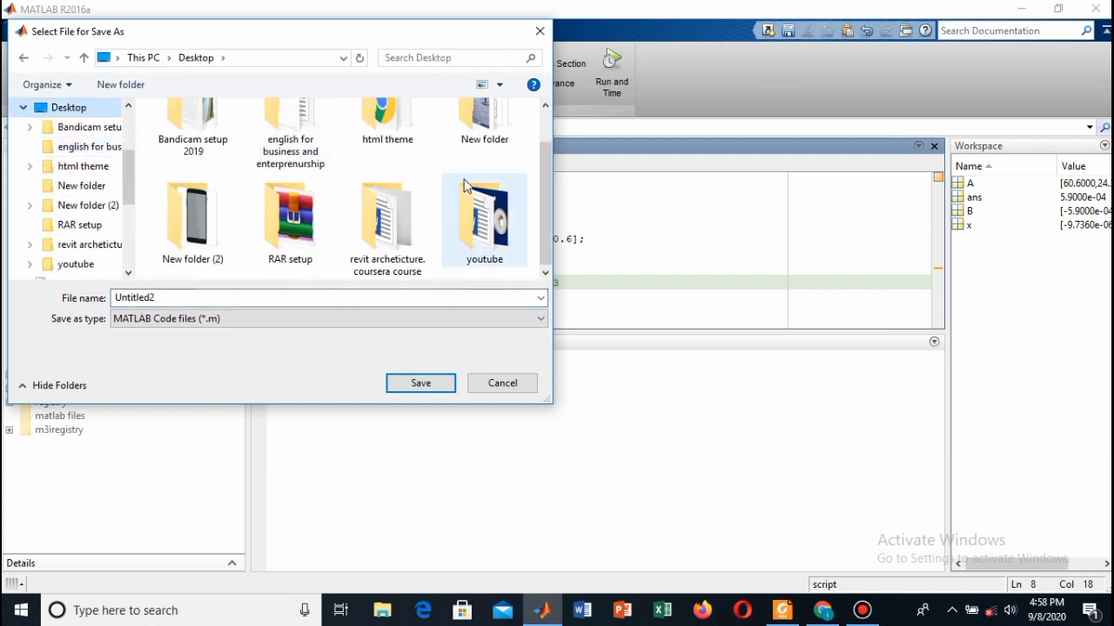
pyautogui.doubleClick(464, 221)
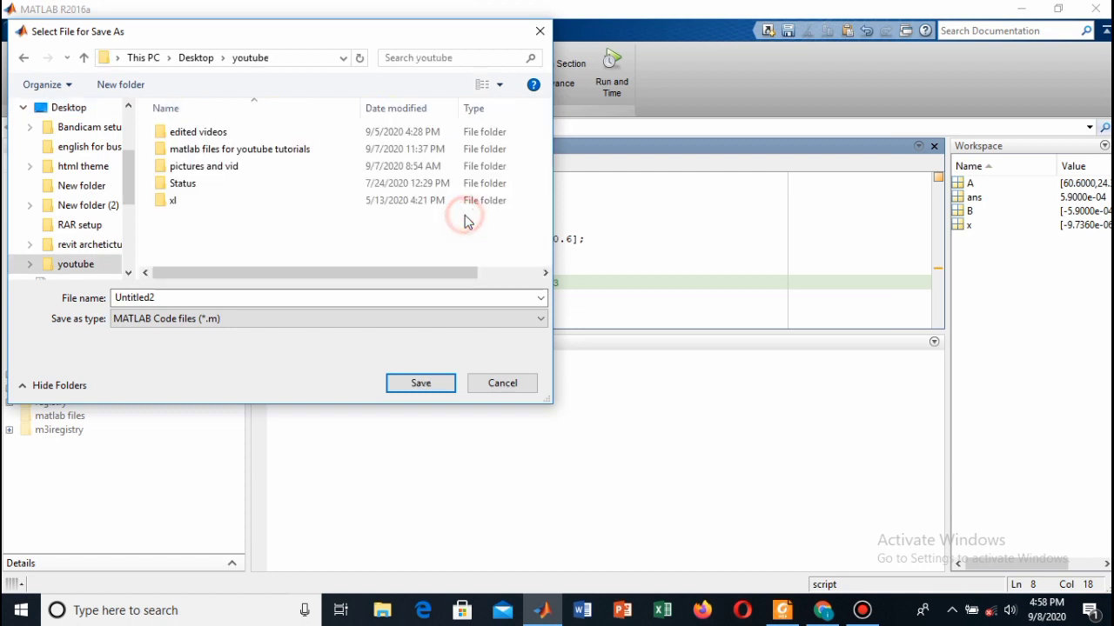
pyautogui.click(249, 153)
pyautogui.doubleClick(249, 153)
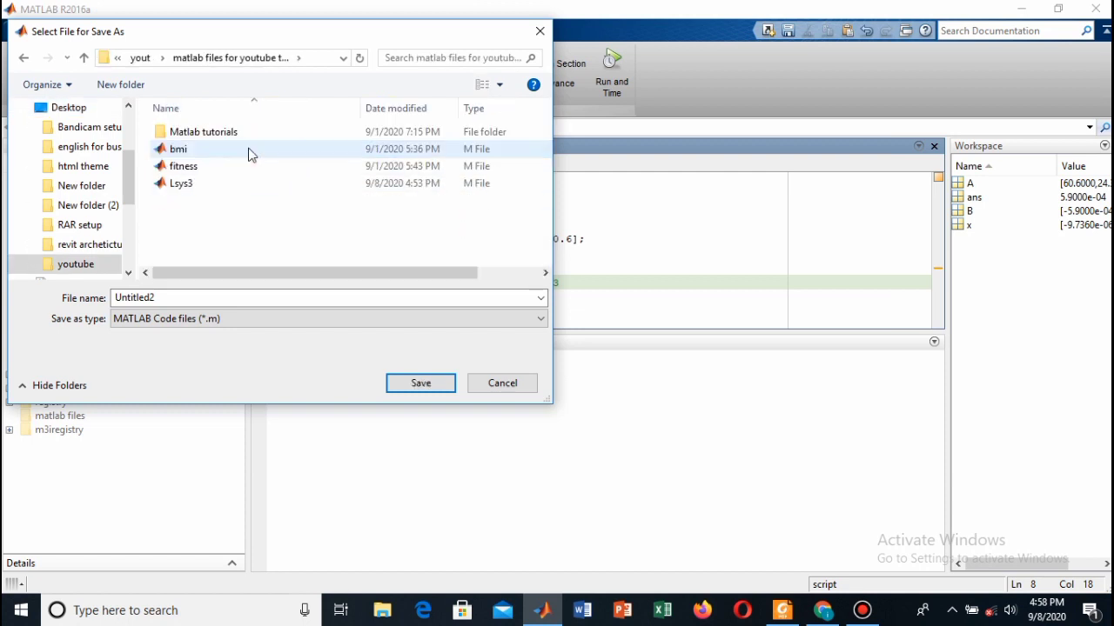
pyautogui.doubleClick(185, 301)
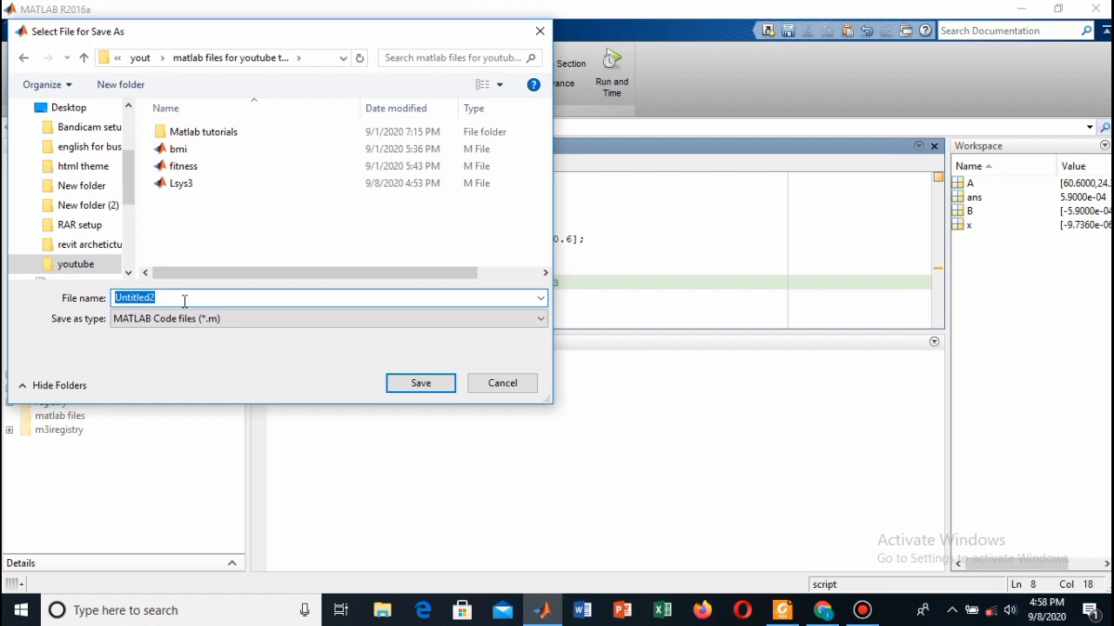
pyautogui.write('syst')
pyautogui.write('em')
pyautogui.write('3')
pyautogui.click(421, 384)
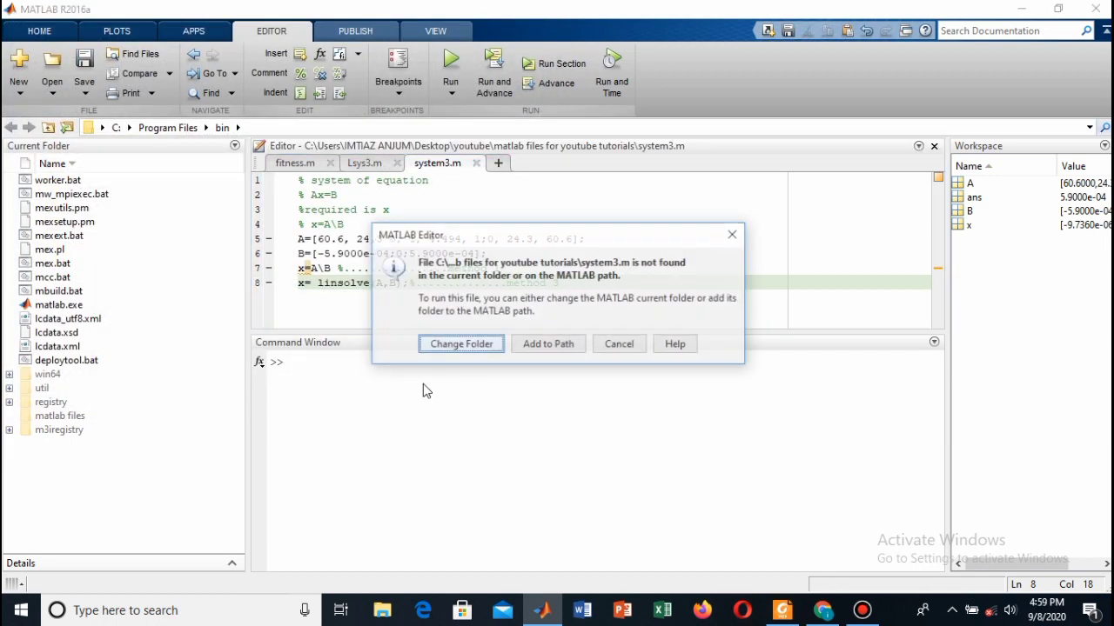
# Add the folder to the path, run system3, and highlight x = 1.0e-05 × [-0.9736; 0; 0.9736].
pyautogui.click(548, 348)
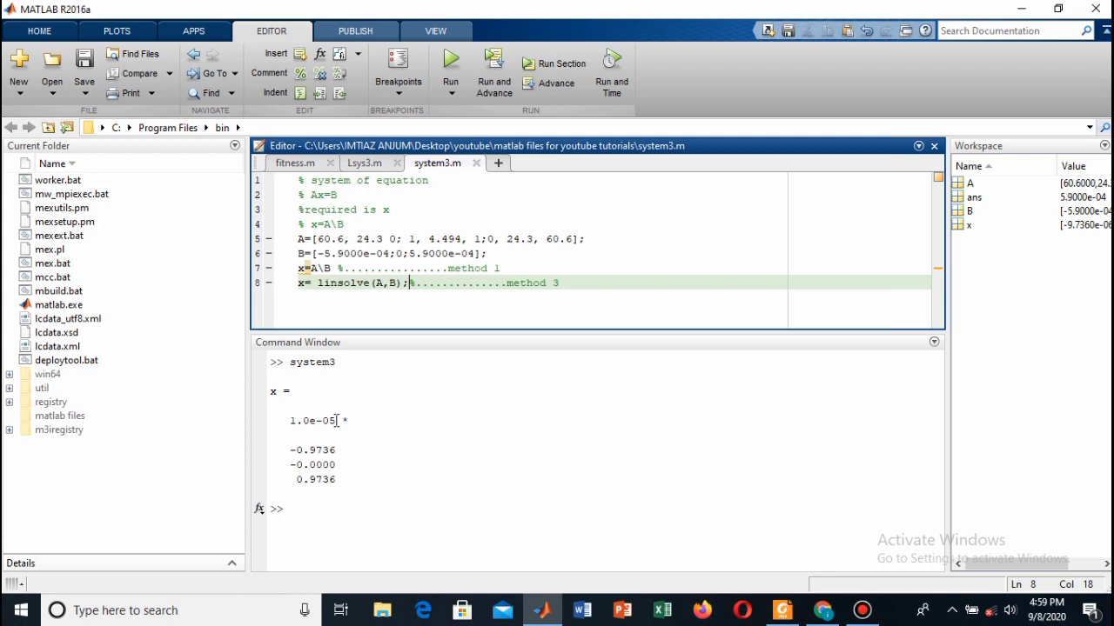
pyautogui.moveTo(348, 420); pyautogui.dragTo(291, 421)
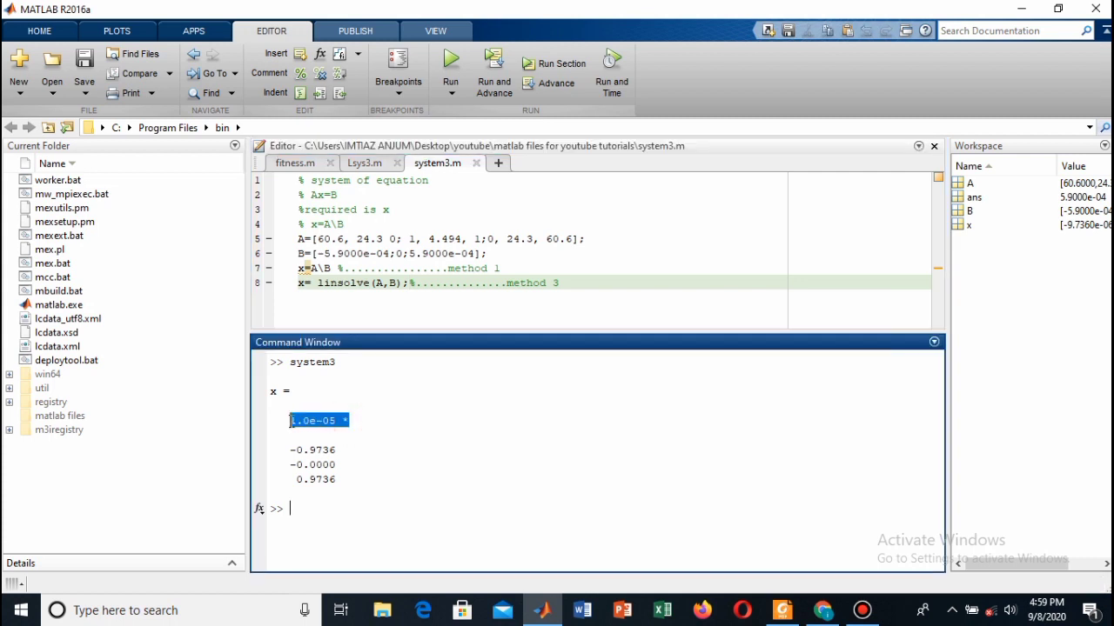
pyautogui.moveTo(336, 481); pyautogui.dragTo(297, 450)
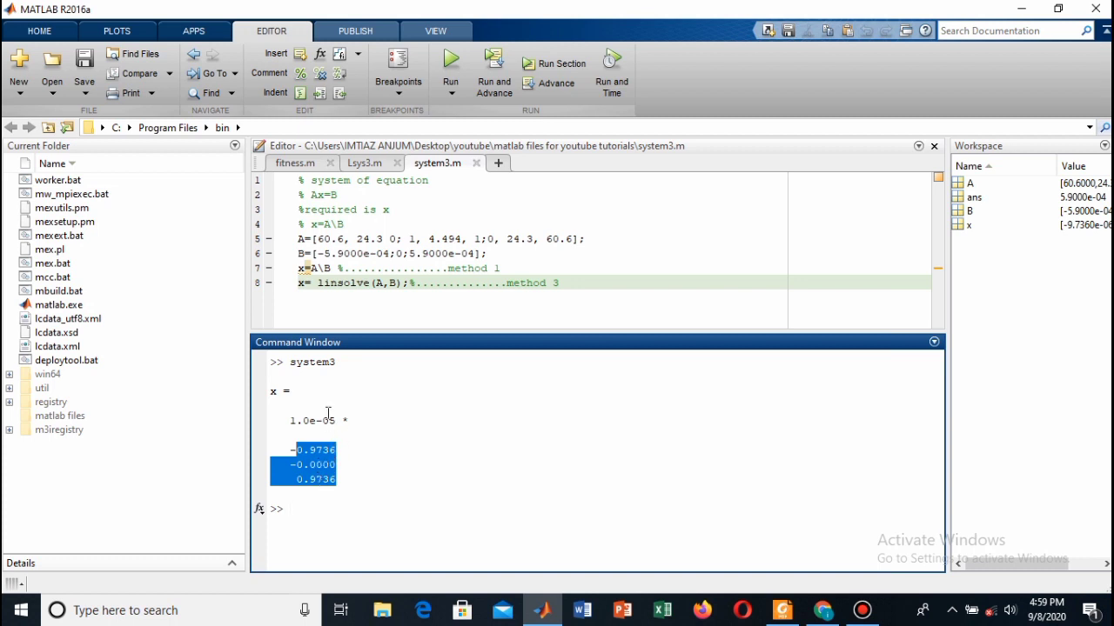
pyautogui.click(359, 431)
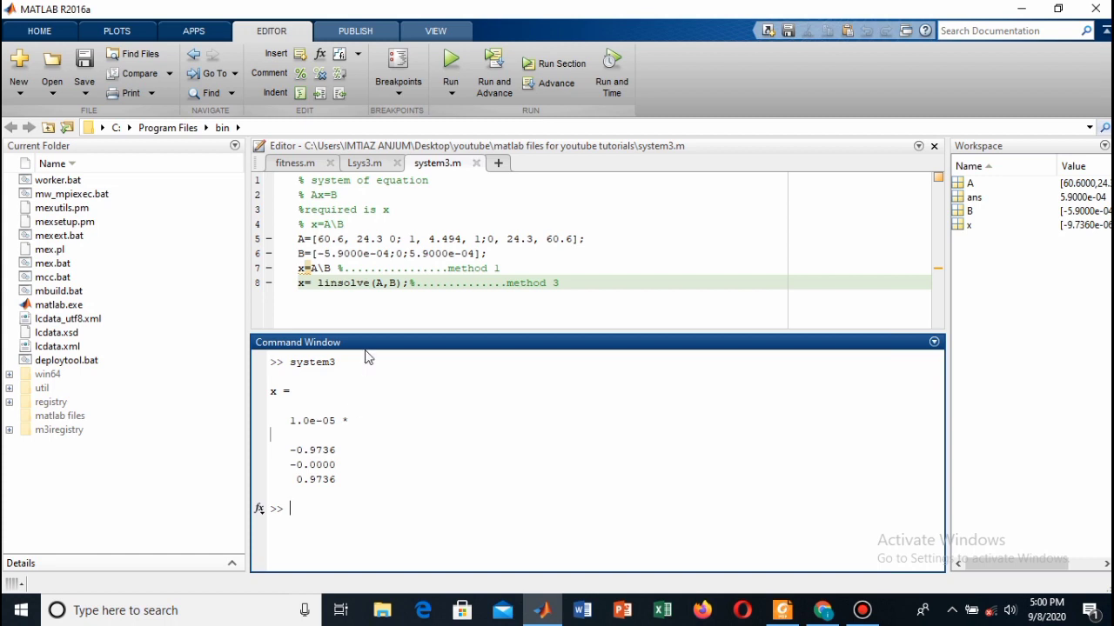
pyautogui.click(395, 239)
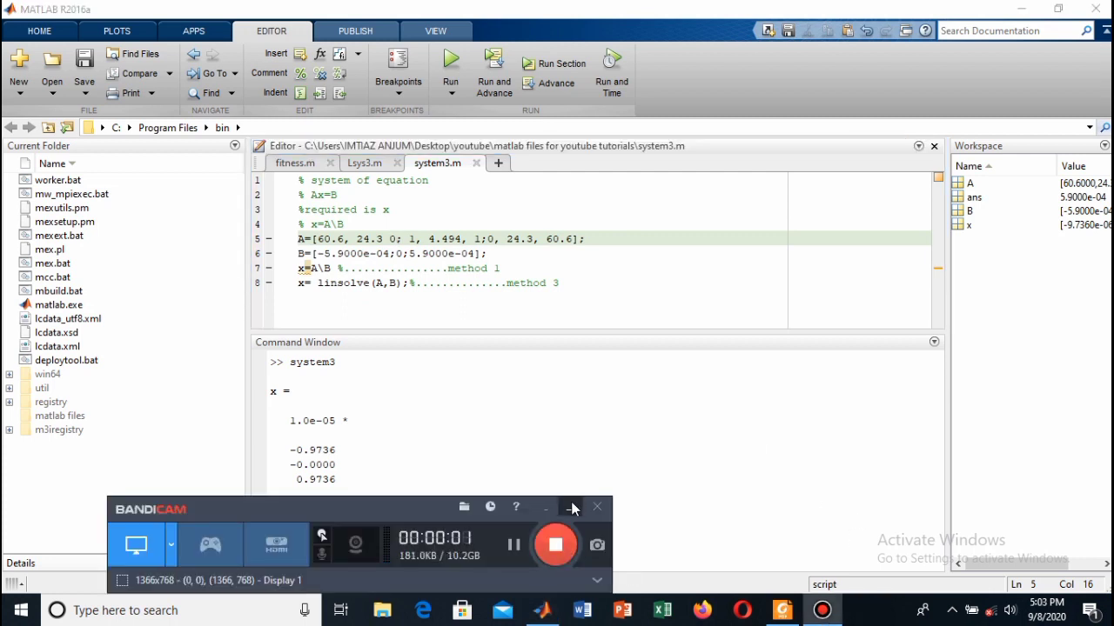
# Comment out the x=A\B left-division line 7.
pyautogui.click(570, 507)
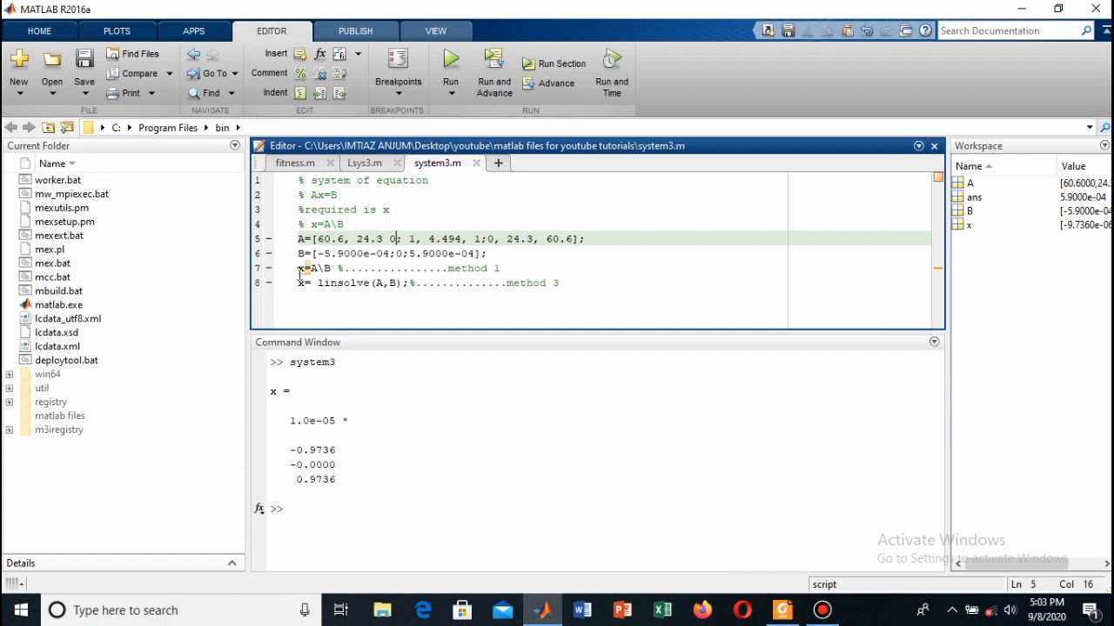
pyautogui.click(298, 269)
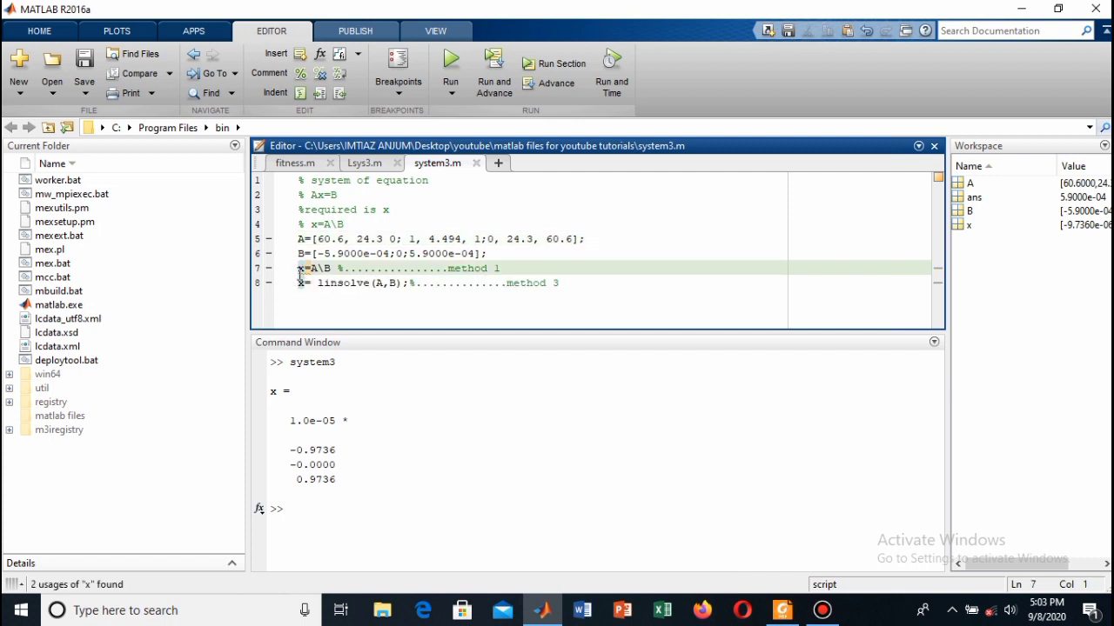
pyautogui.rightClick(299, 279)
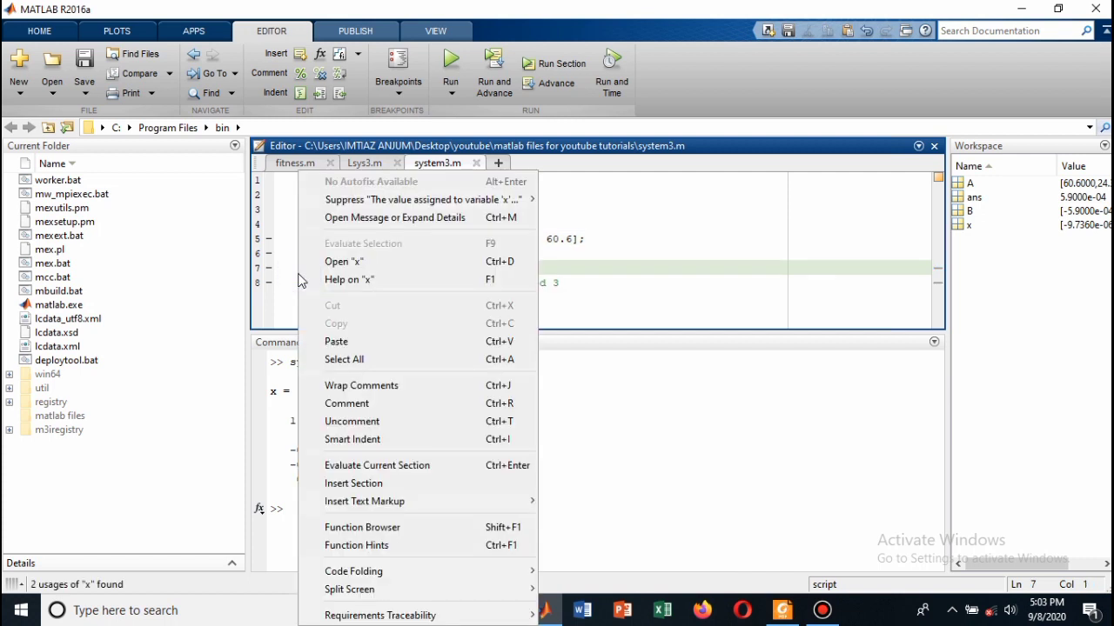
pyautogui.click(384, 403)
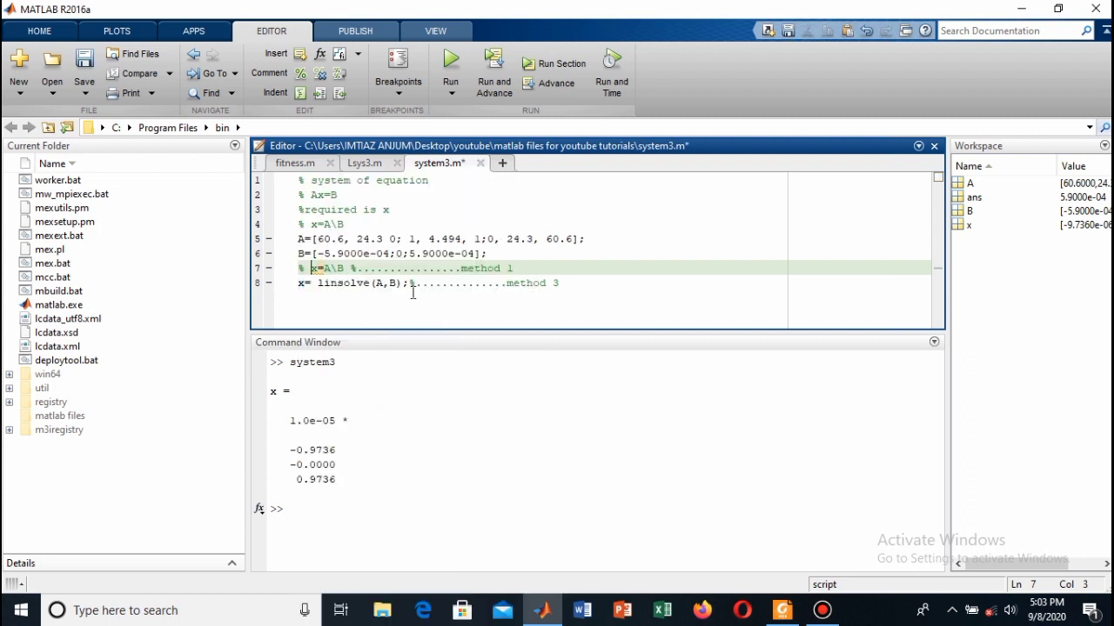
# Remove the semicolon after linsolve(A,B) so x displays, and save system3.m.
pyautogui.click(441, 301)
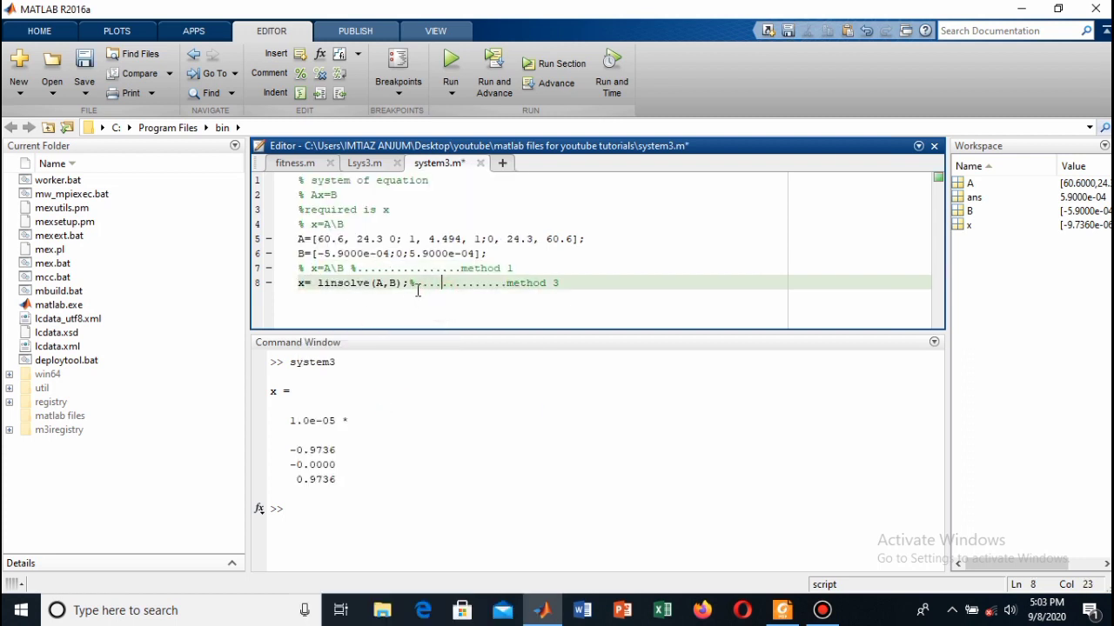
pyautogui.click(403, 283)
pyautogui.press('Delete')
pyautogui.hotkey('ctrl', 's')
# Clear the Command Window with clc and rerun system3 to print the linsolve result for x.
pyautogui.click(311, 497)
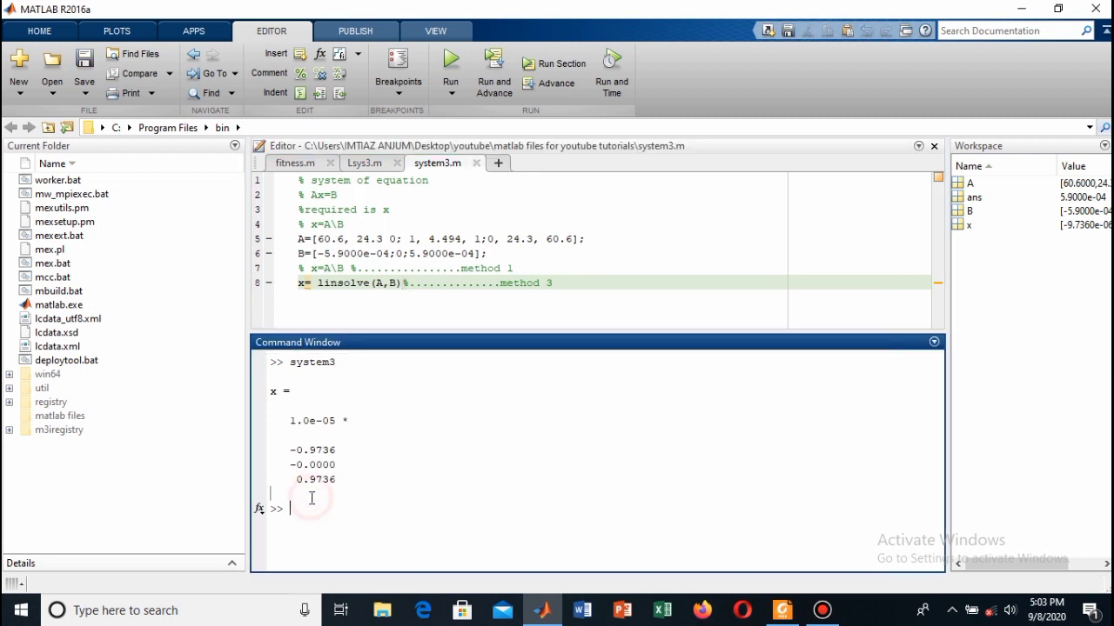
pyautogui.write('clc')
pyautogui.press('Return')
pyautogui.click(329, 299)
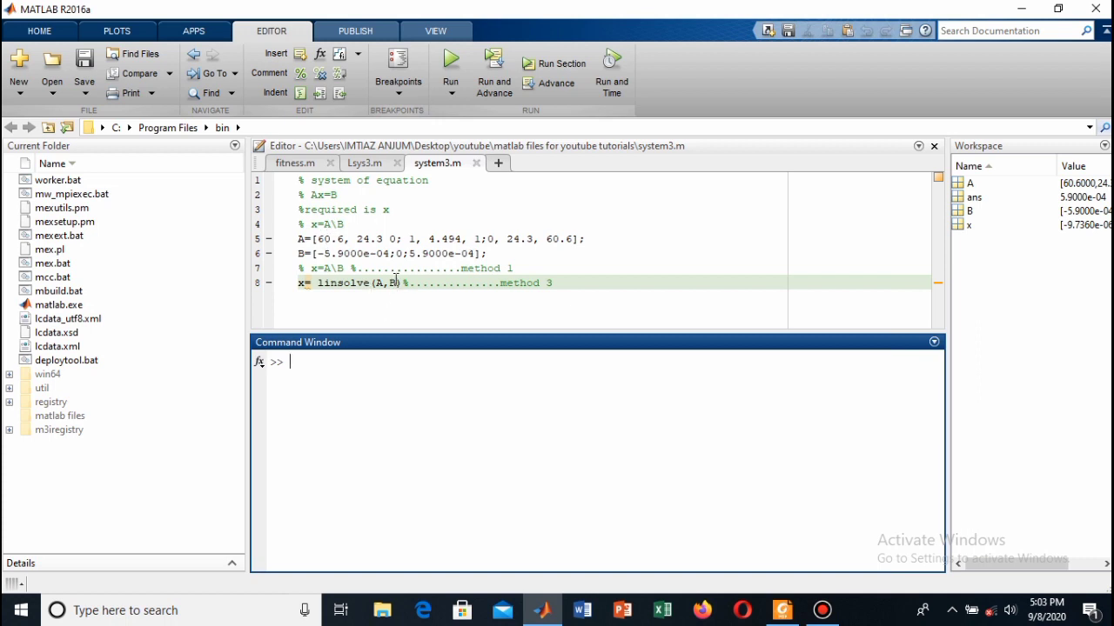
pyautogui.click(450, 61)
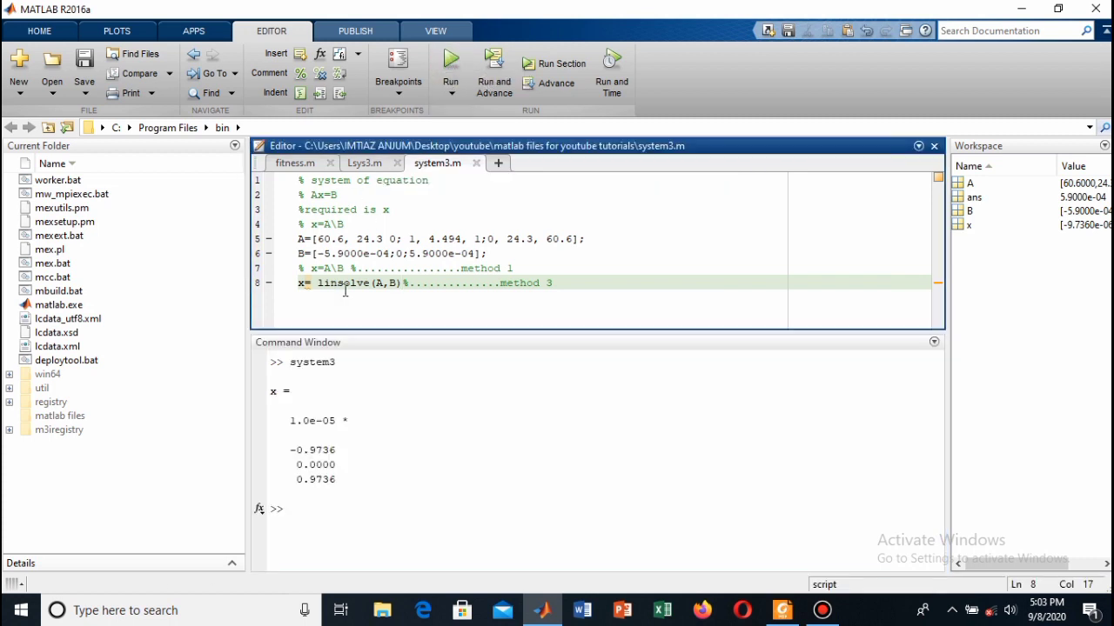